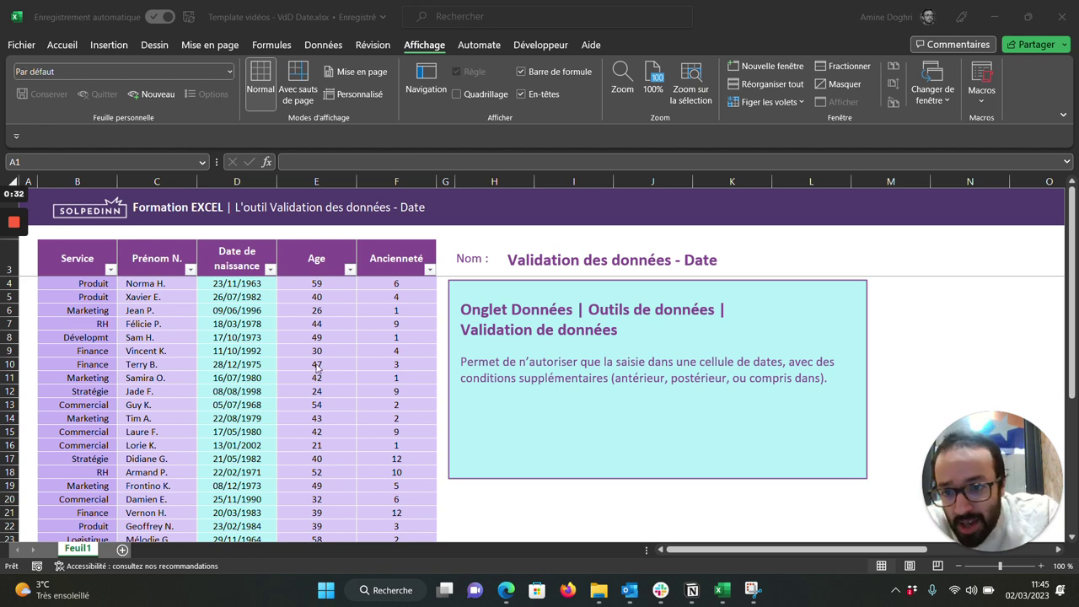
Select the birth-date cells D4:D35 and bring up the Données data tools
scroll(317, 368, down, 6)
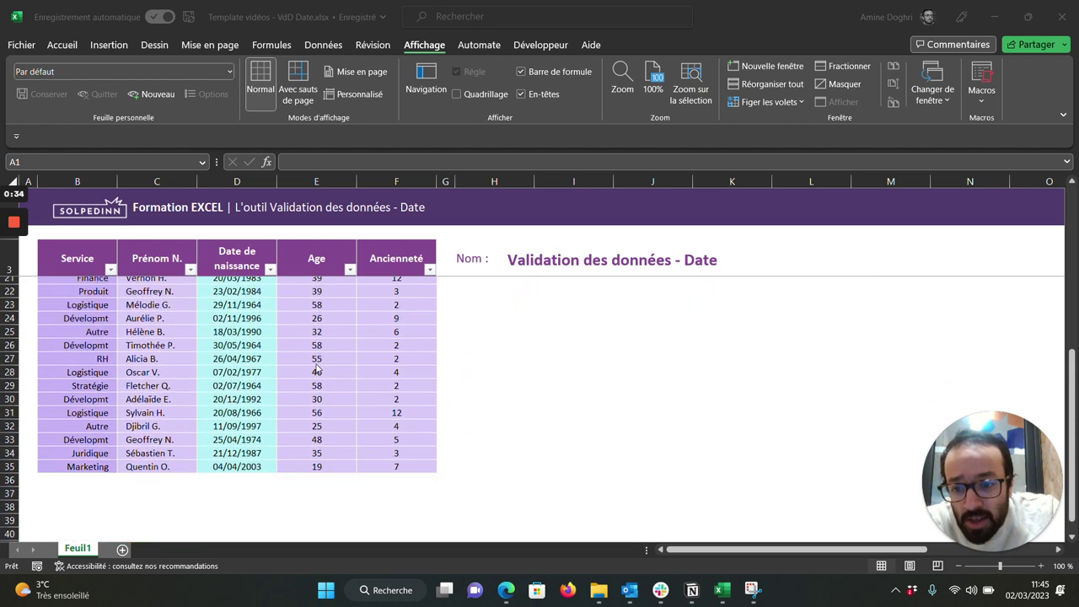
scroll(245, 472, up, 6)
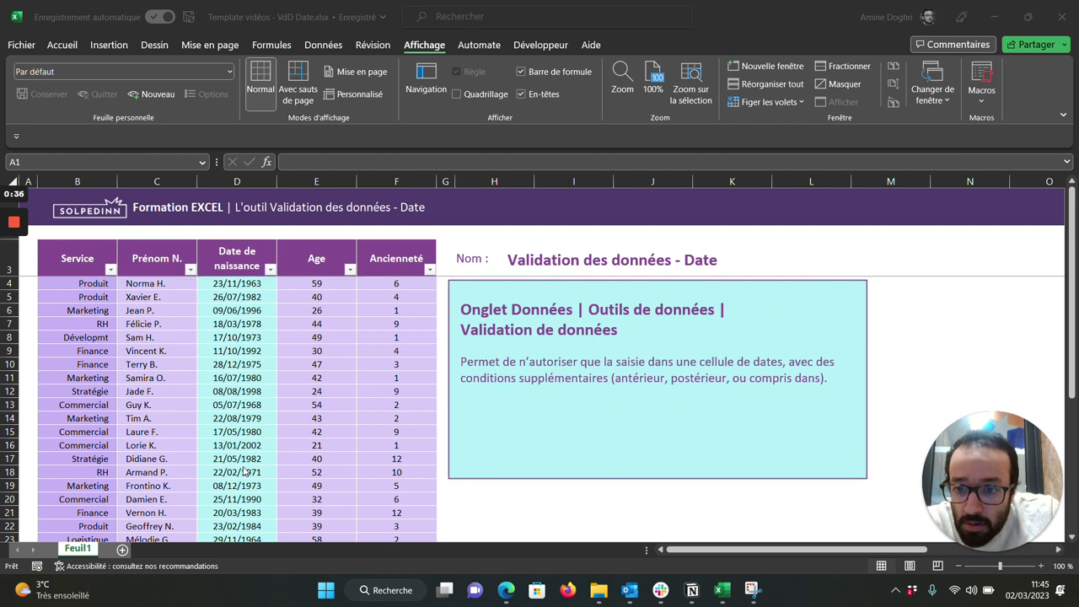
scroll(244, 472, down, 7)
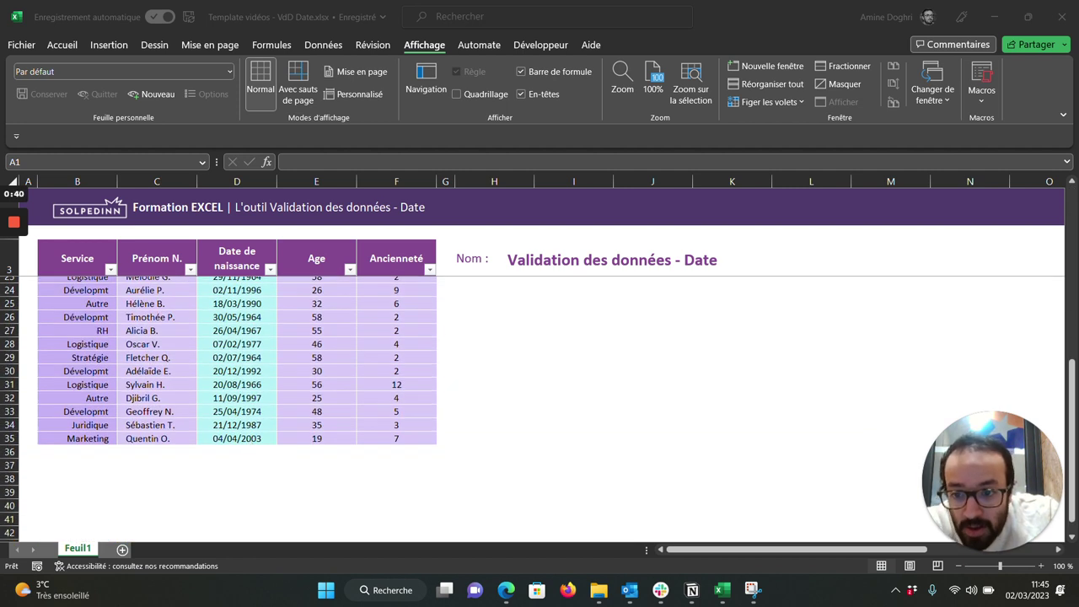
mouse_move(247, 443)
mouse_down()
mouse_move(236, 303)
mouse_move(273, 265)
mouse_up()
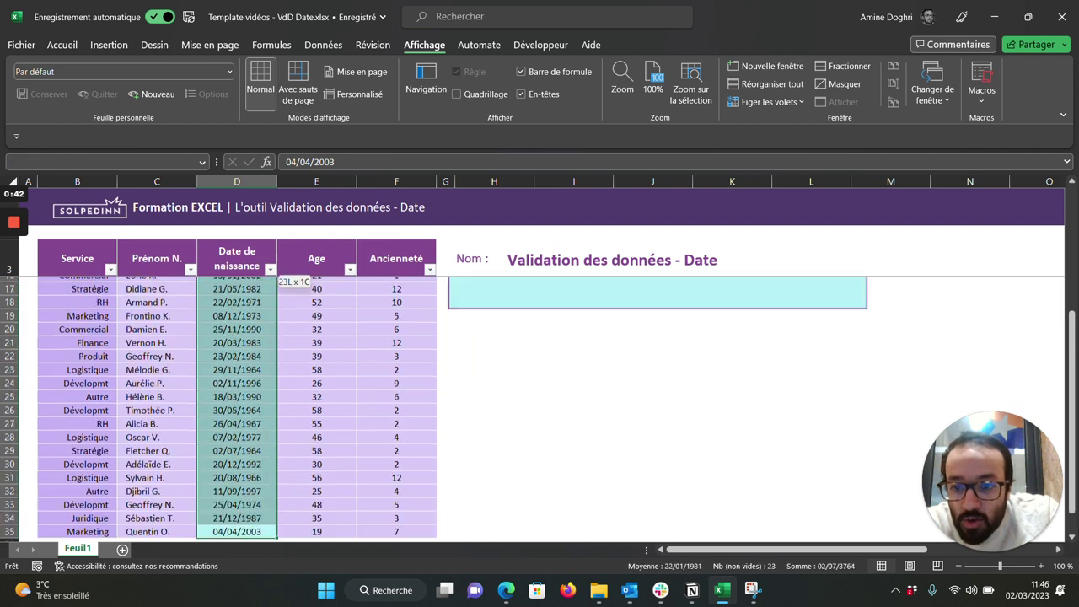
drag(274, 263, 252, 265)
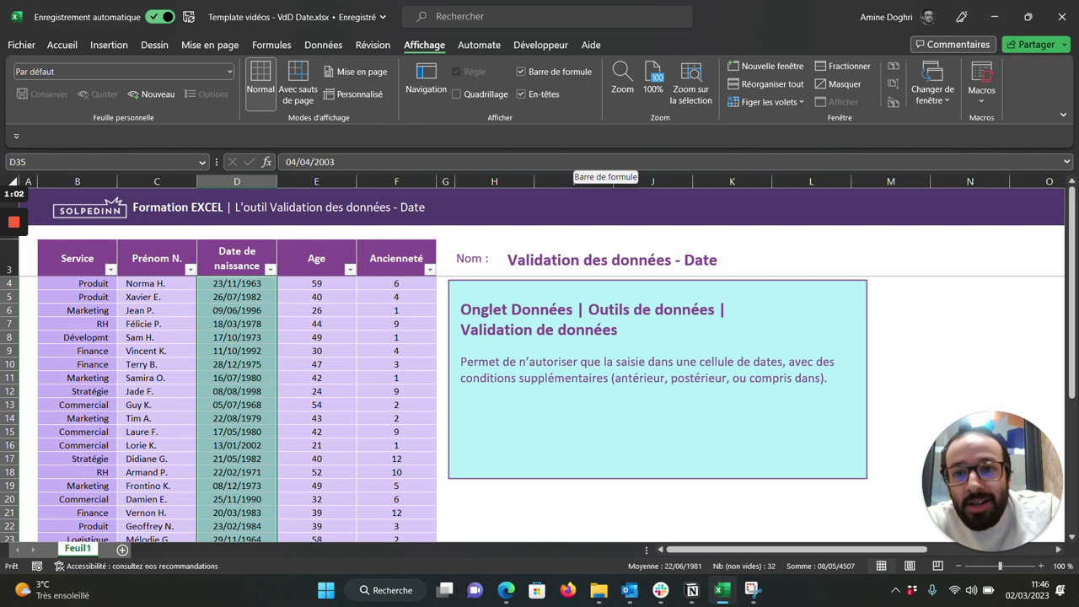
click(325, 46)
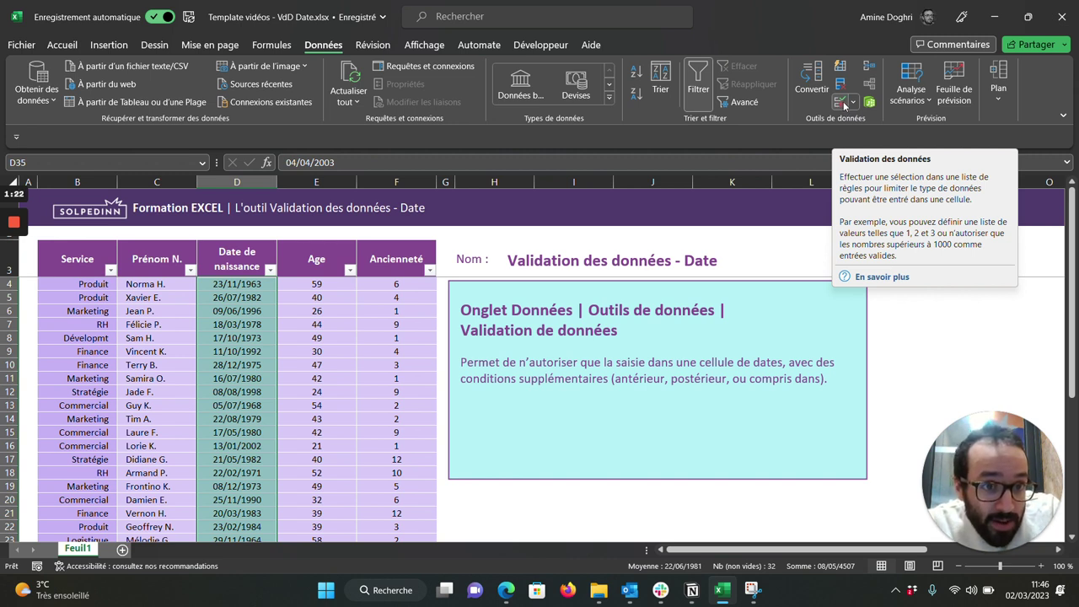
click(843, 102)
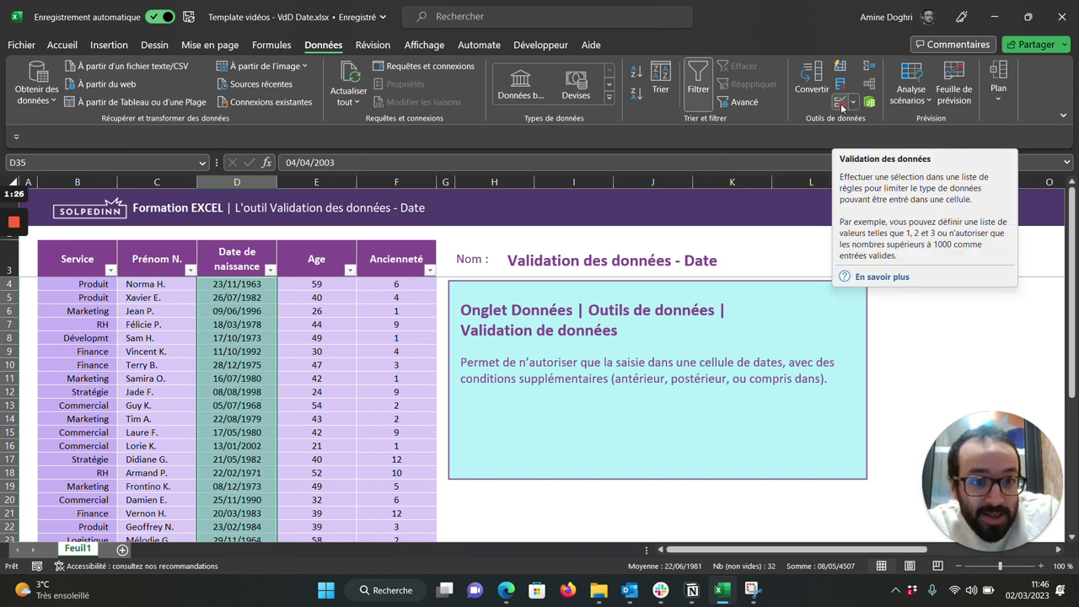
In Validation des données, allow Date values 'comprise entre' two limits, ready for the start date
click(840, 103)
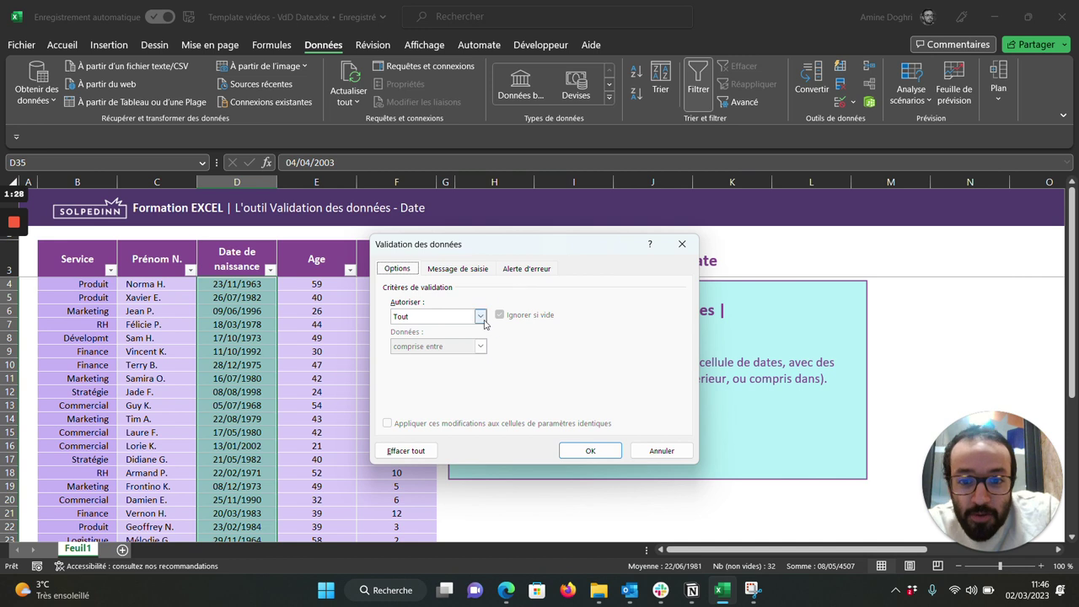
click(480, 316)
click(454, 368)
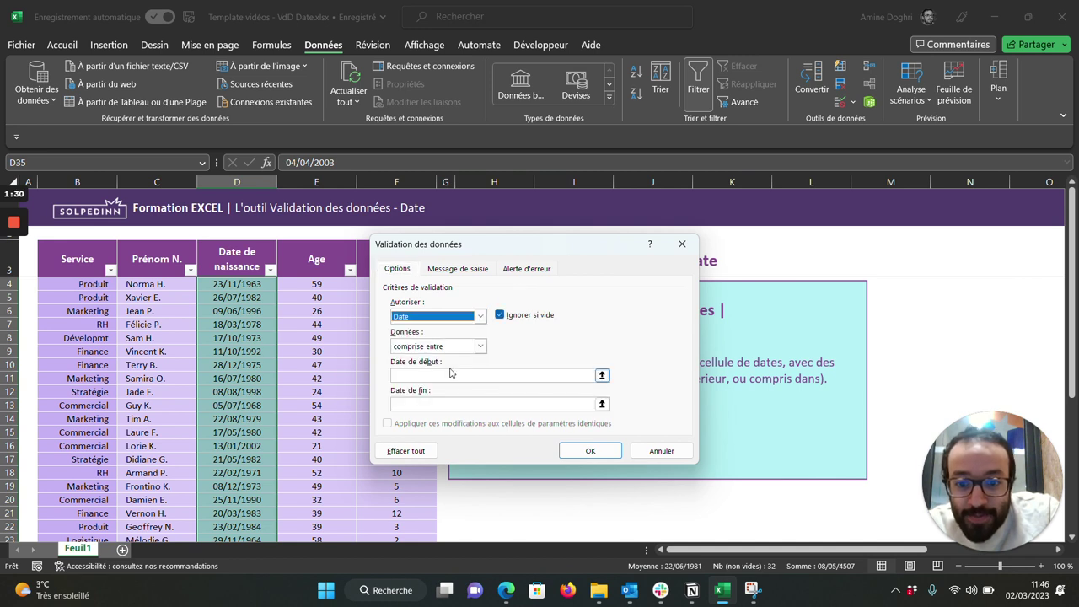
click(480, 346)
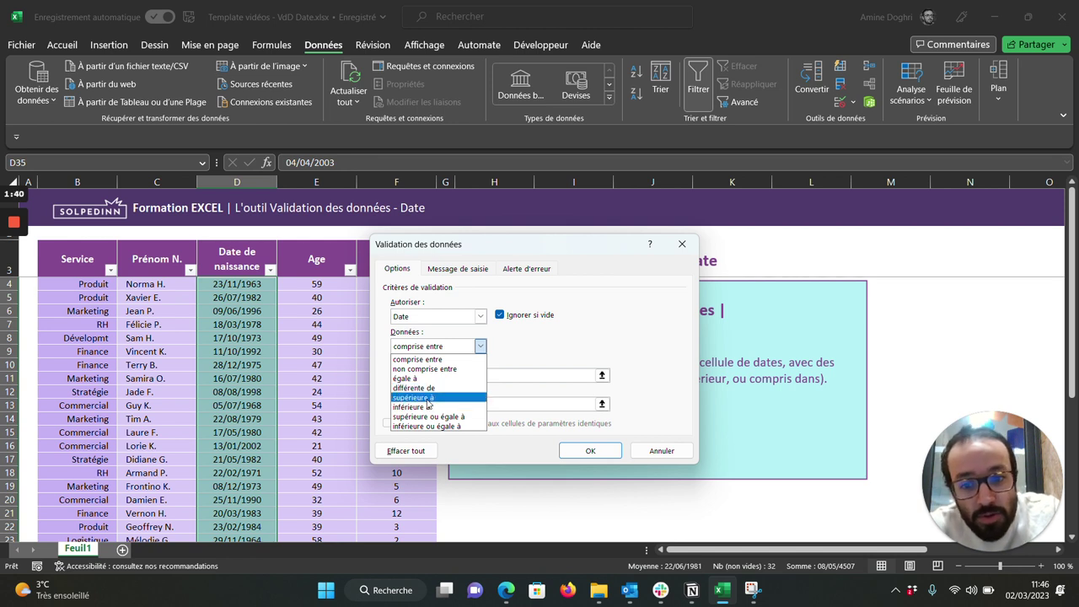
click(418, 360)
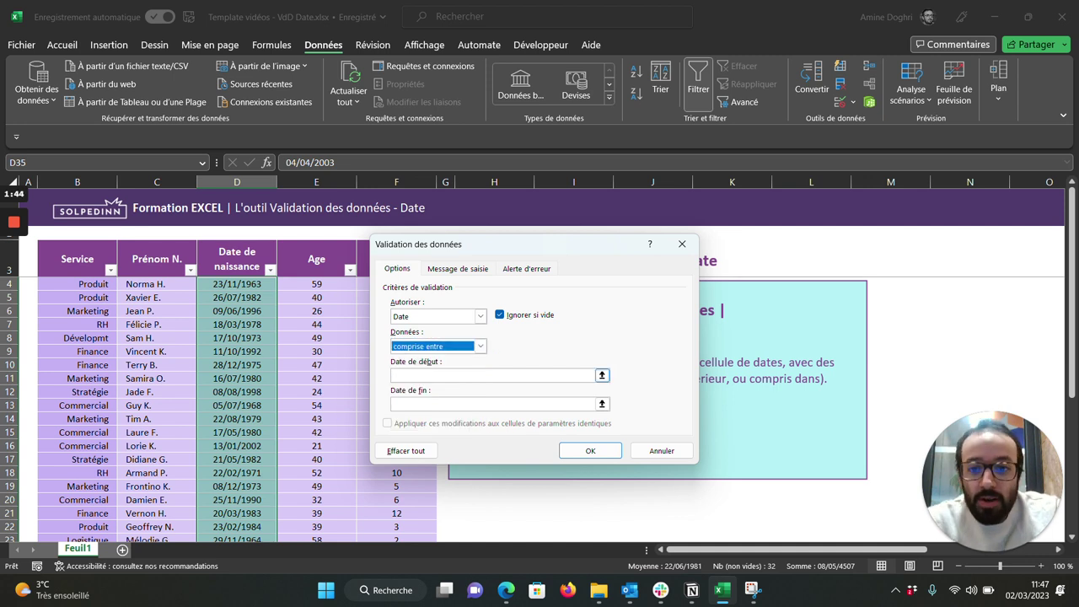
click(421, 375)
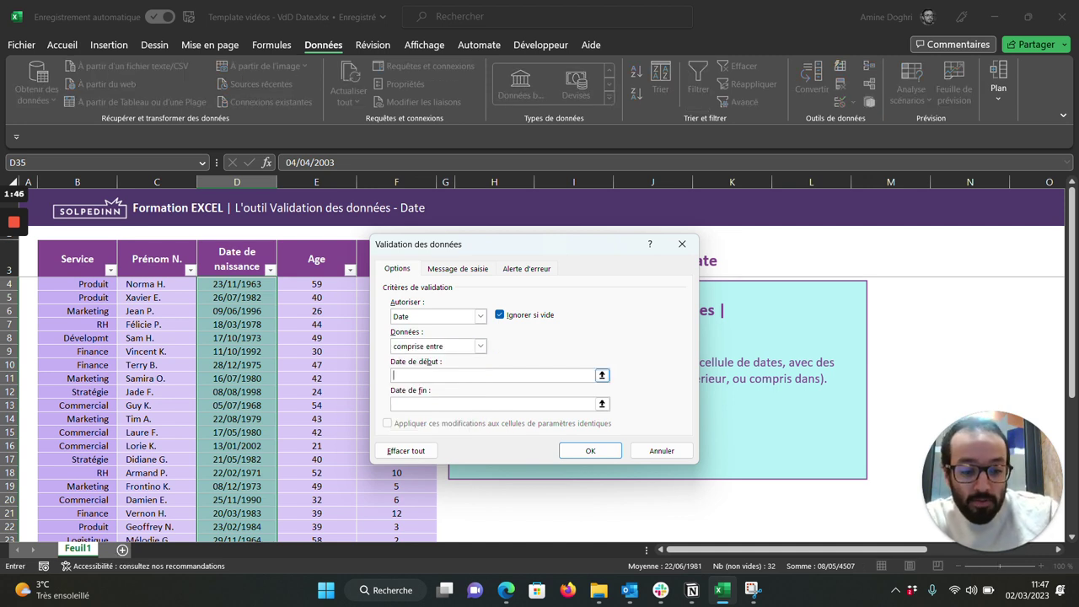
Set start date 01/01/1963 and end date 31/12/2004, then apply the rule
text(01/)
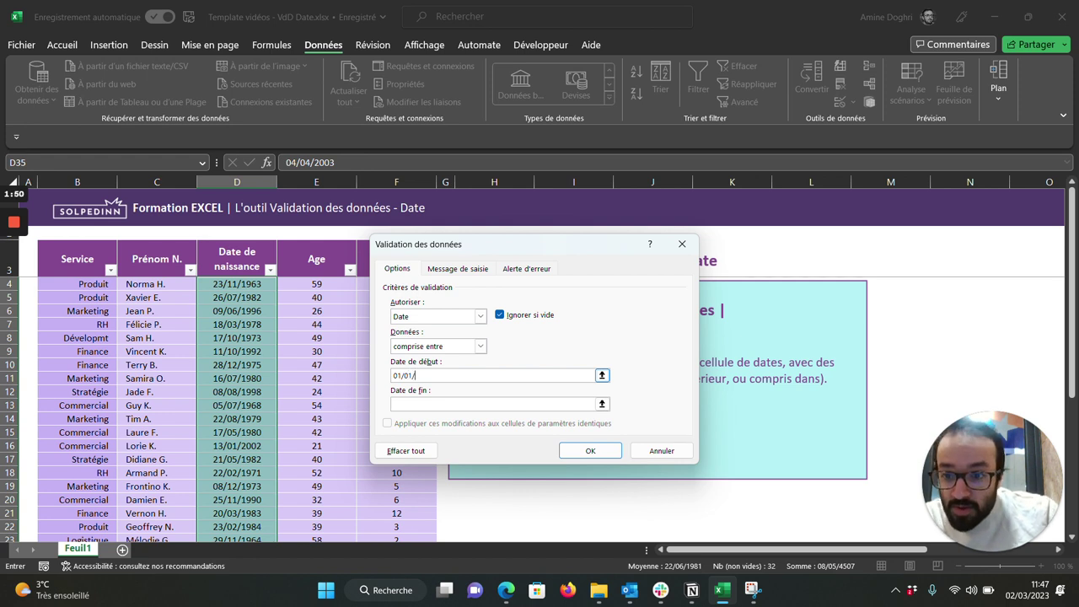
text(1963)
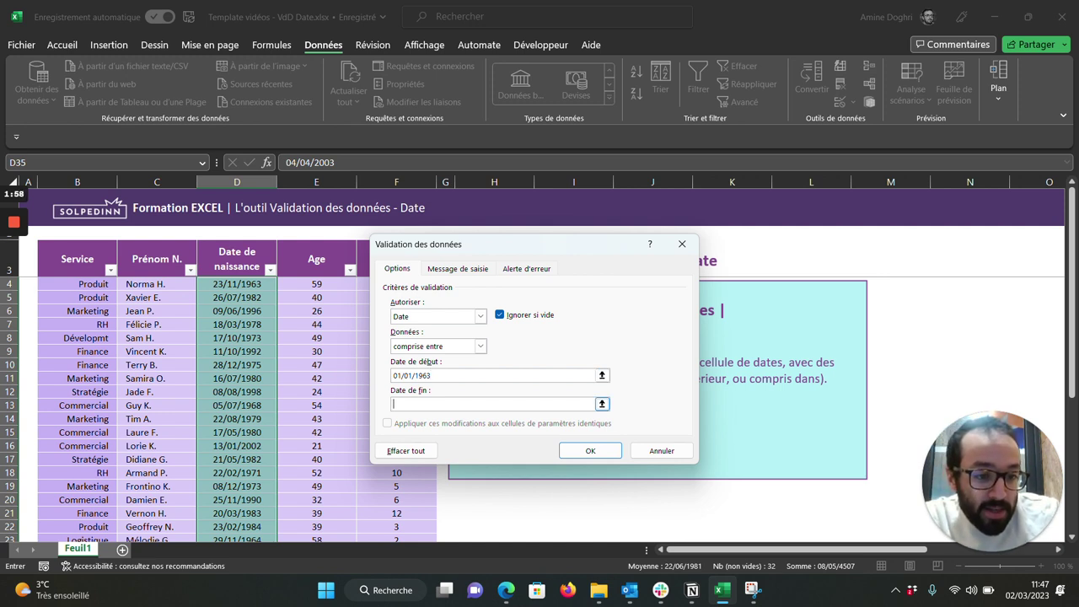
click(396, 404)
text(31)
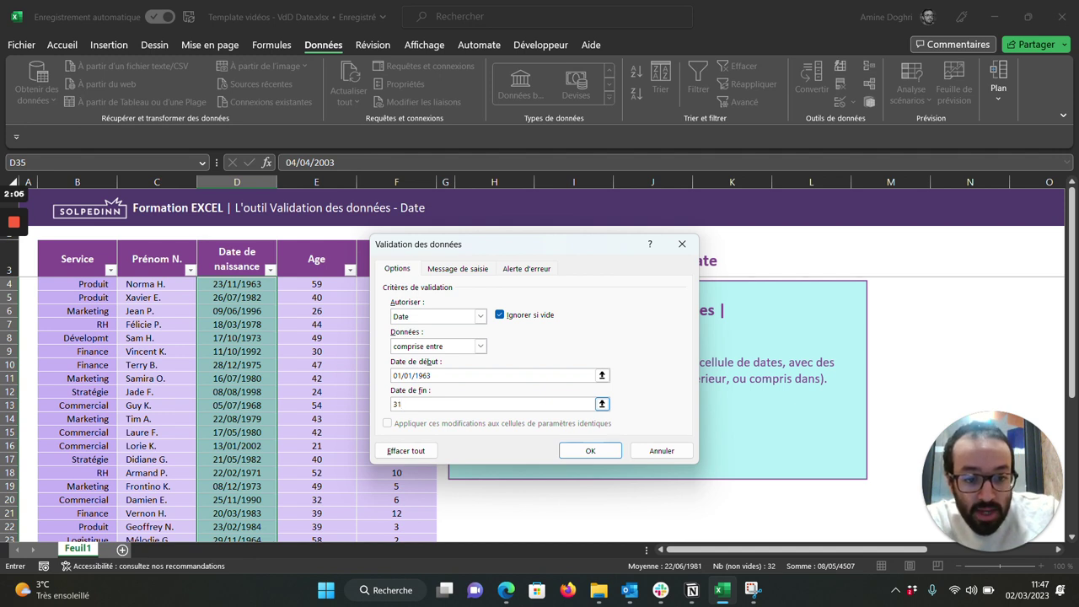
text(/)
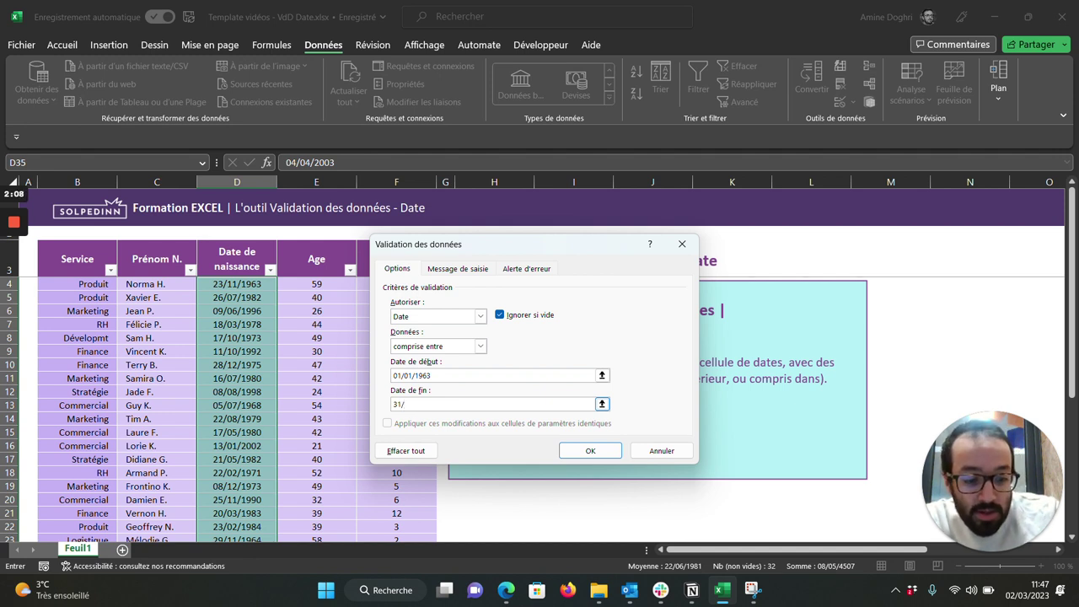
text(12/)
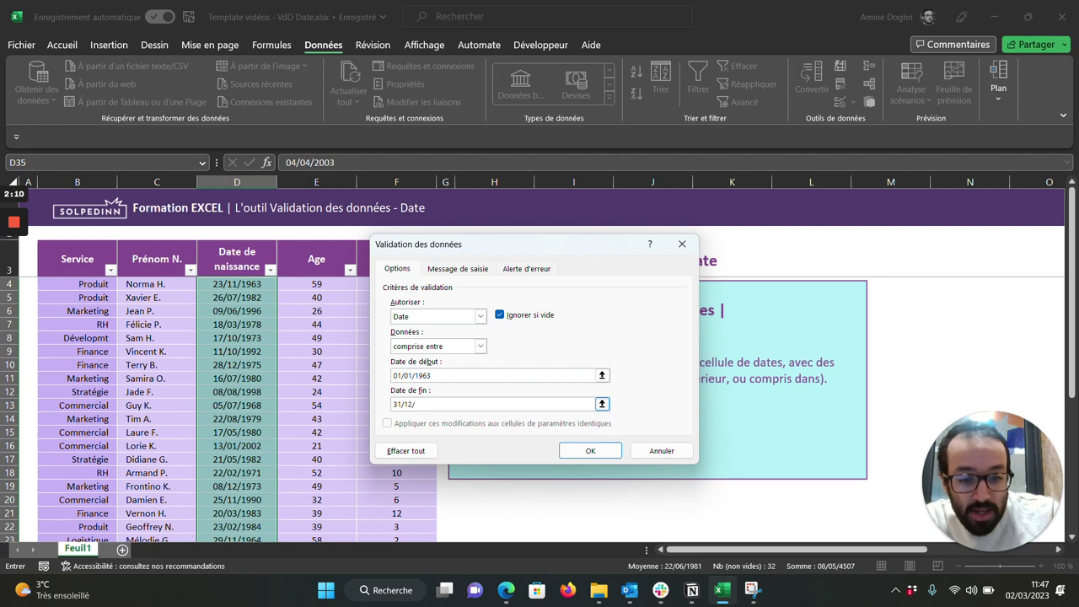
text(2004)
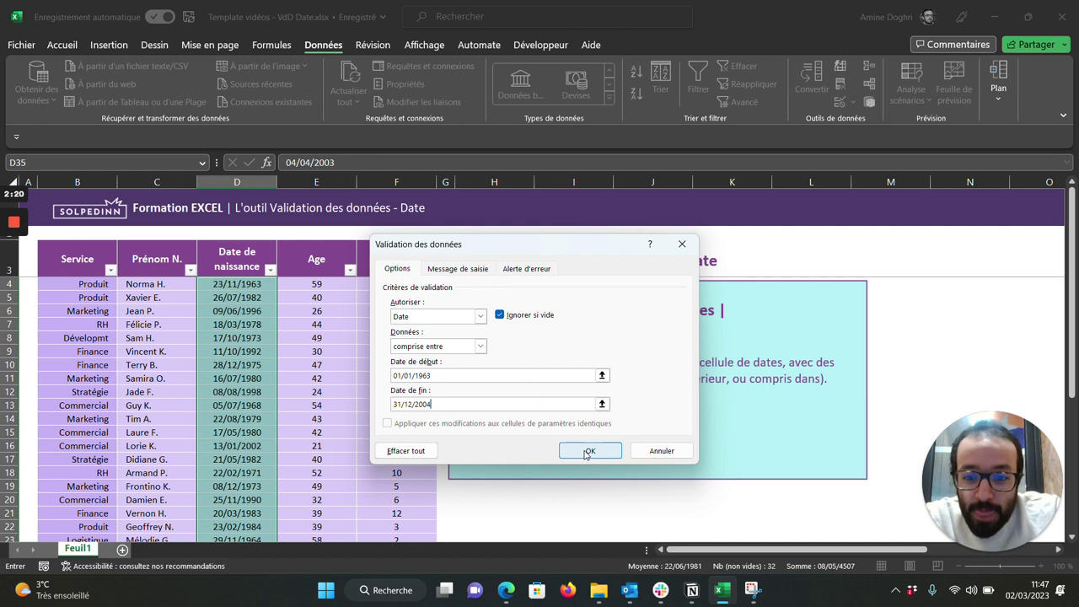
click(586, 453)
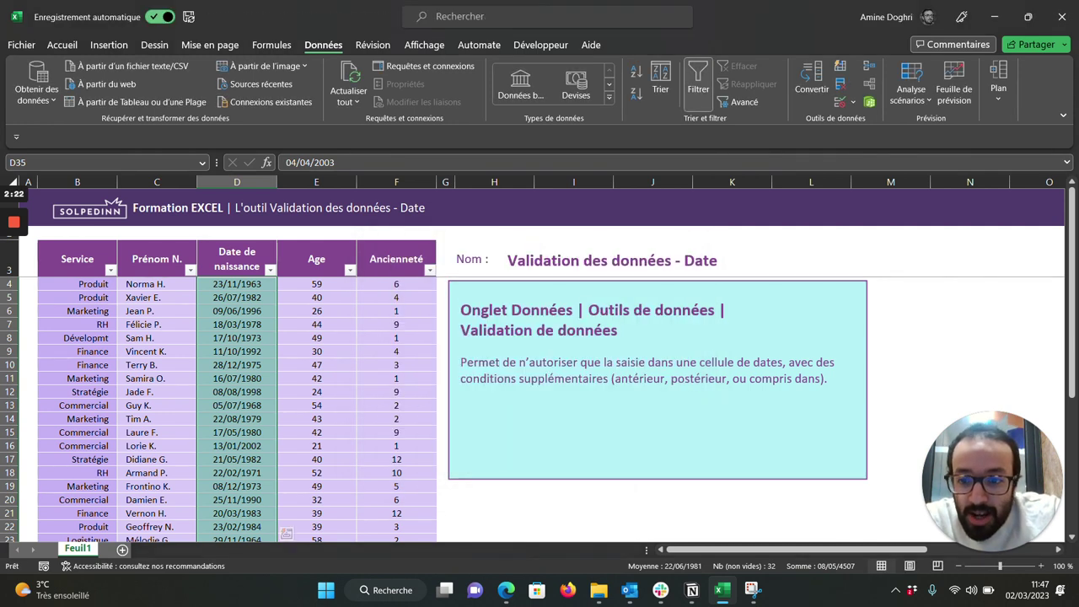
click(237, 364)
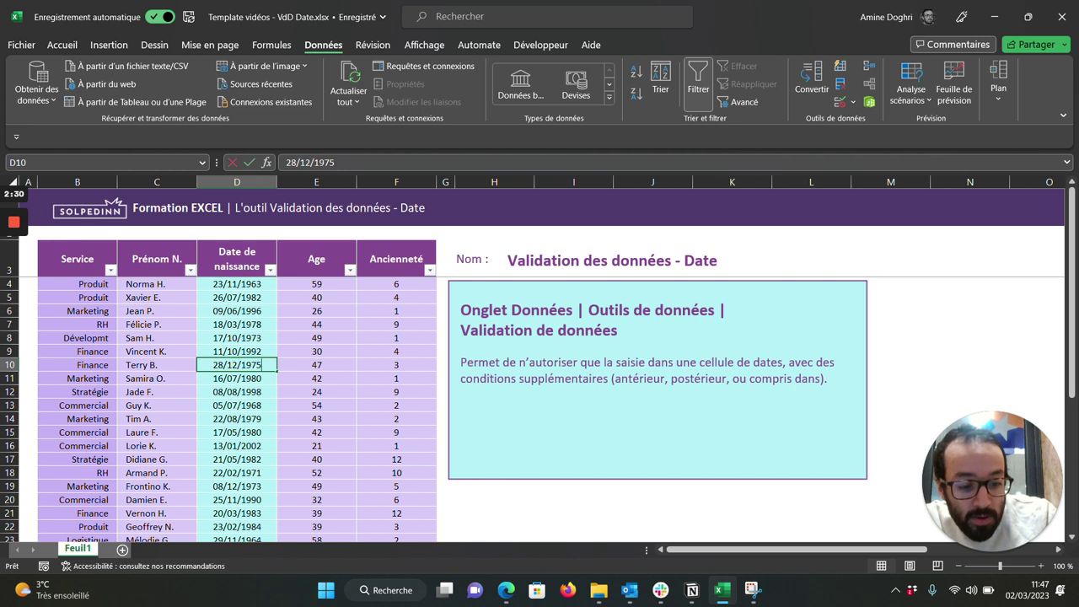
text(31/12/19)
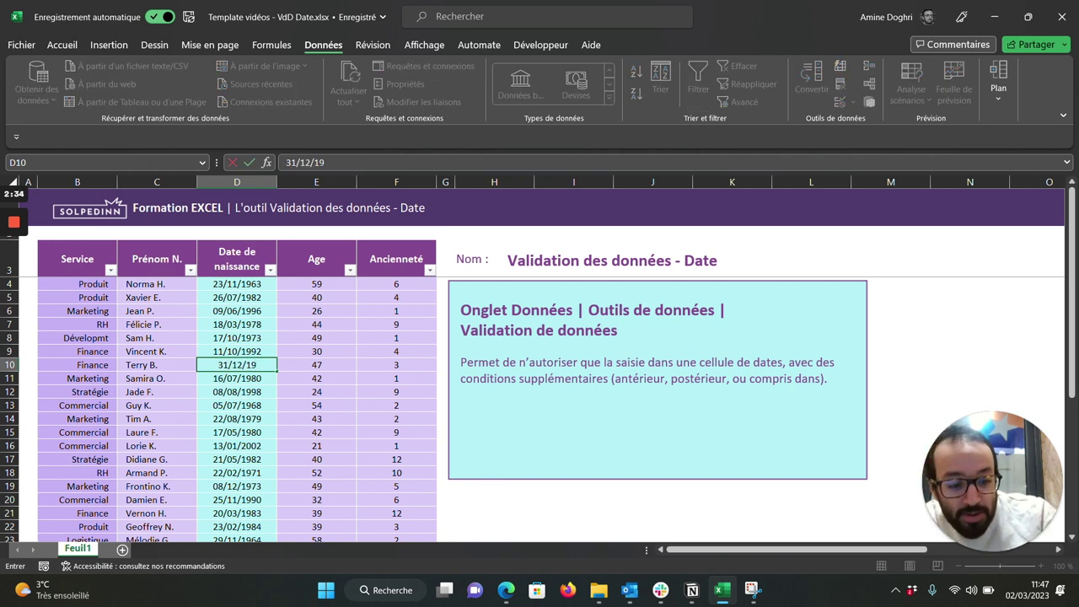
text(62)
key(Return)
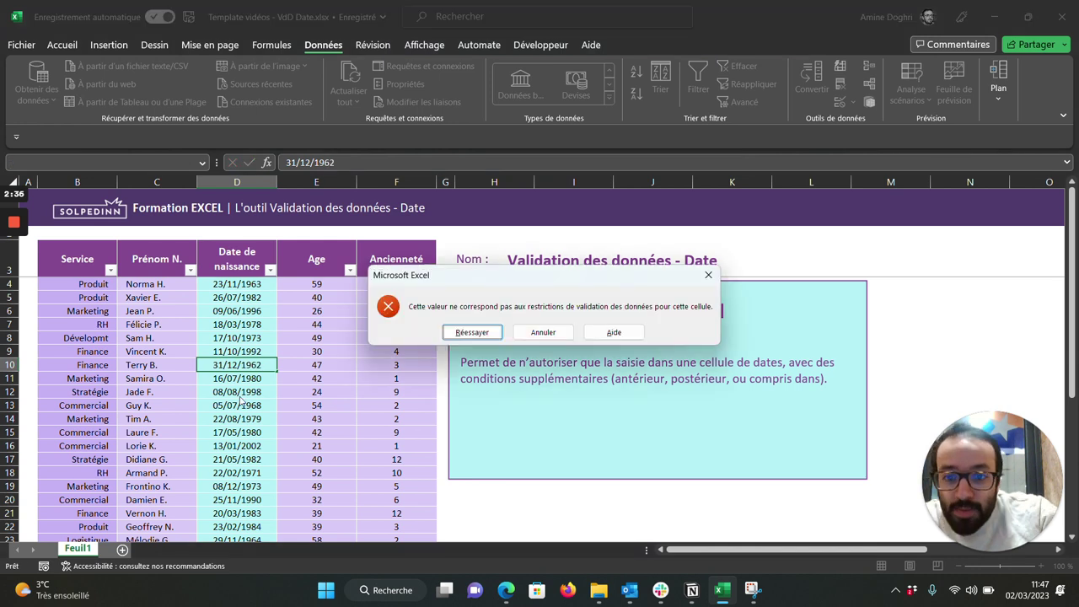
click(542, 332)
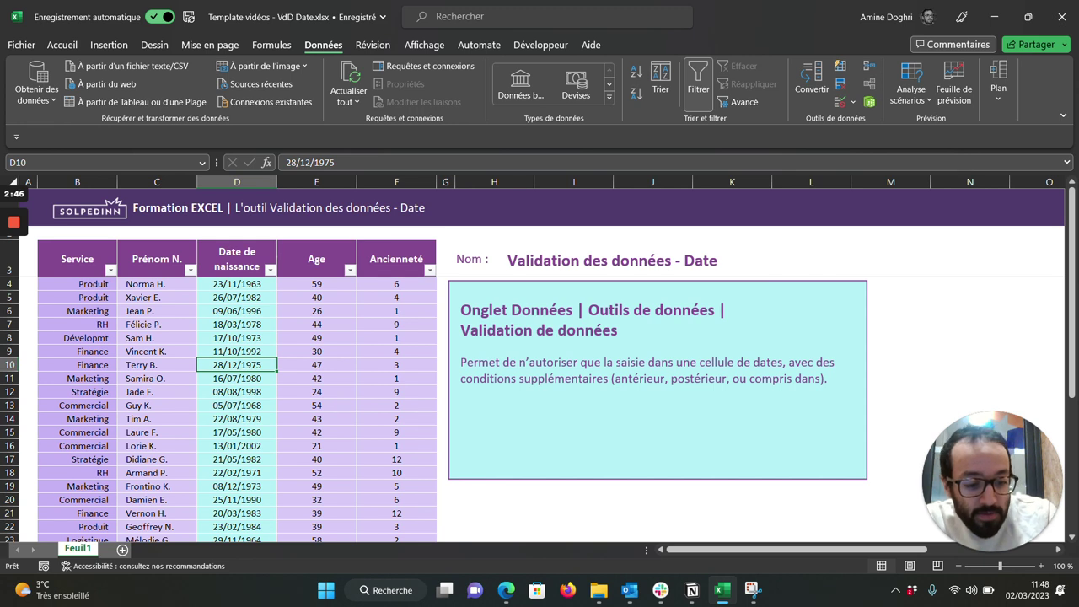
text(25/06/2007)
key(Return)
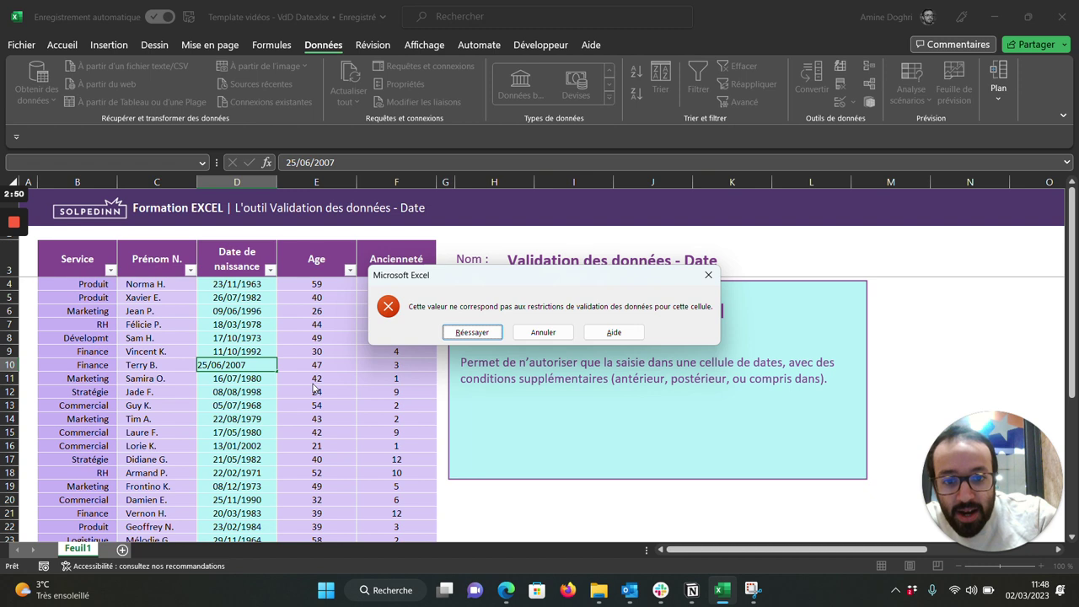
click(543, 332)
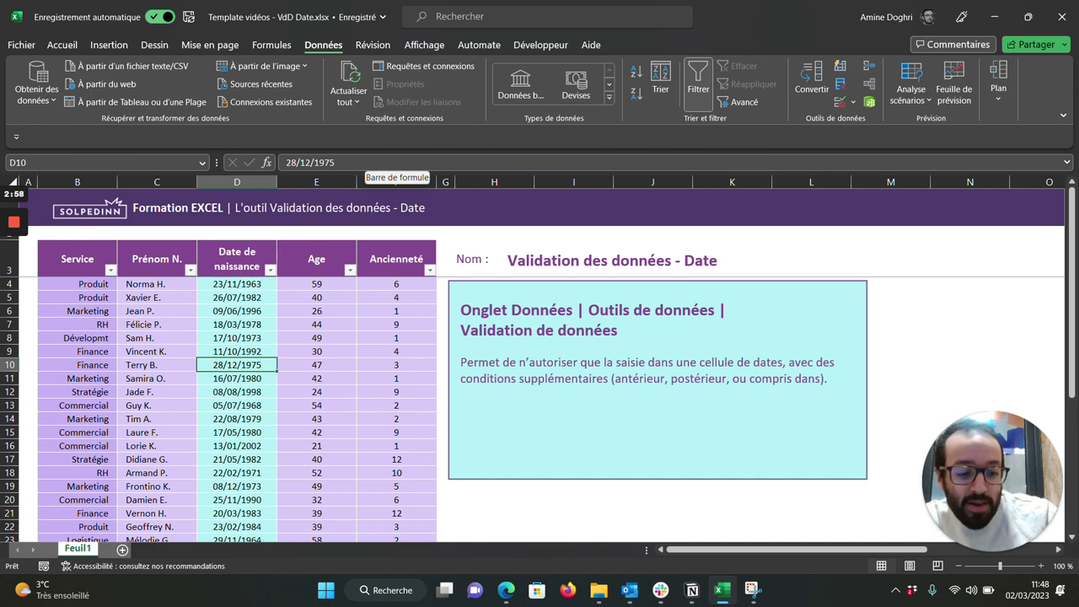
Enter the in-range test date 21/06/1987 in D10 and confirm it
text(21/06)
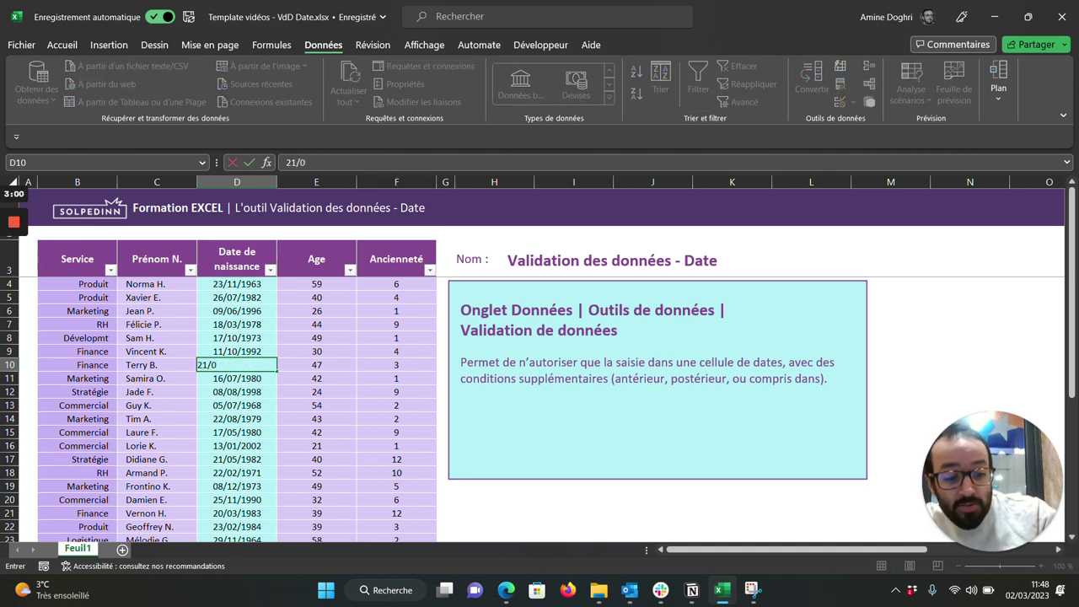
text(/)
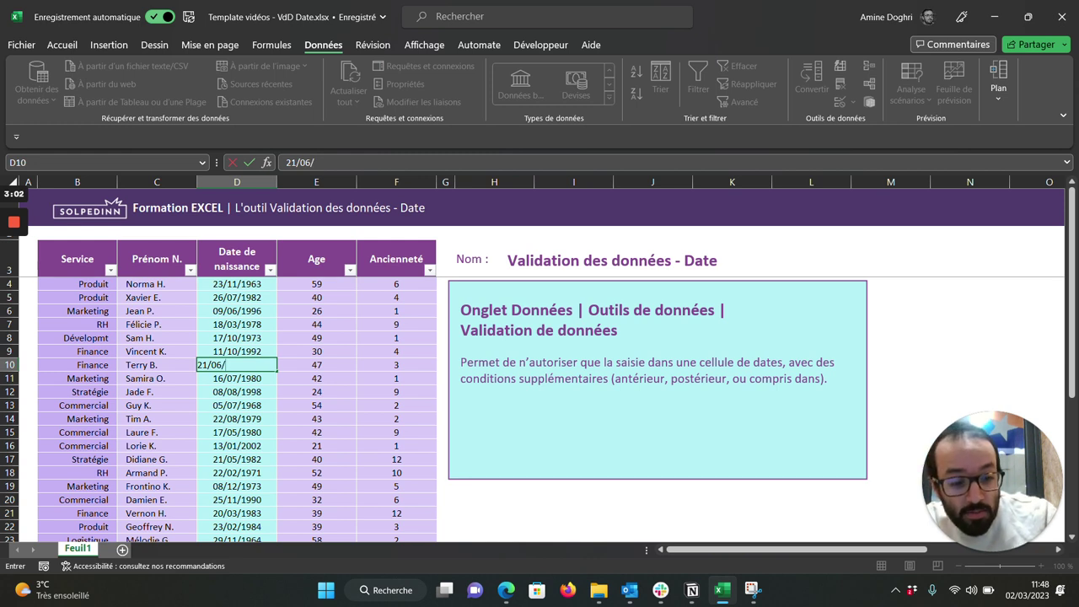
text(198)
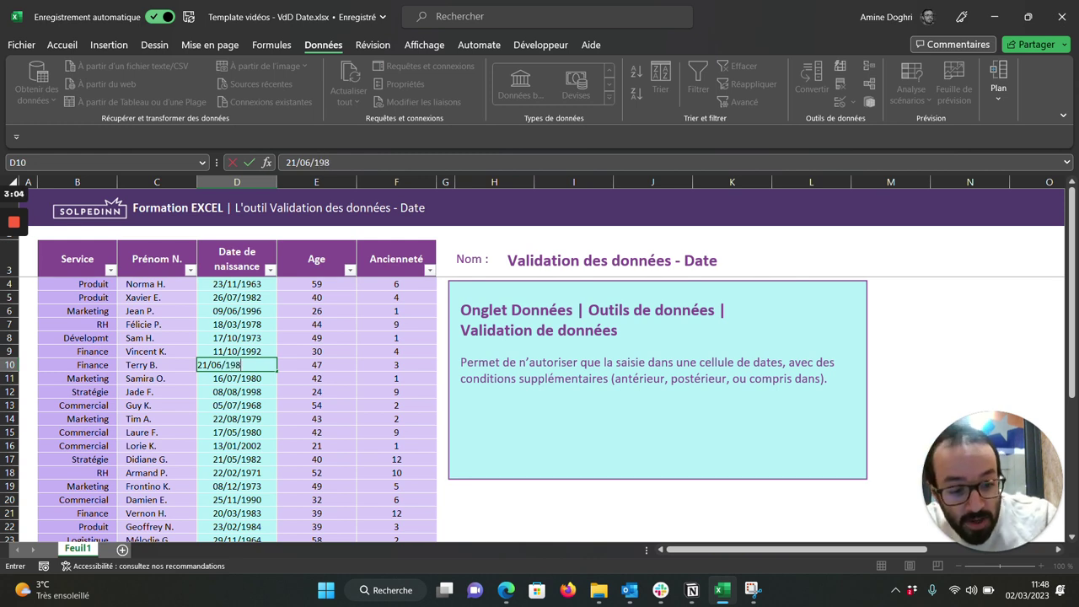
text(7)
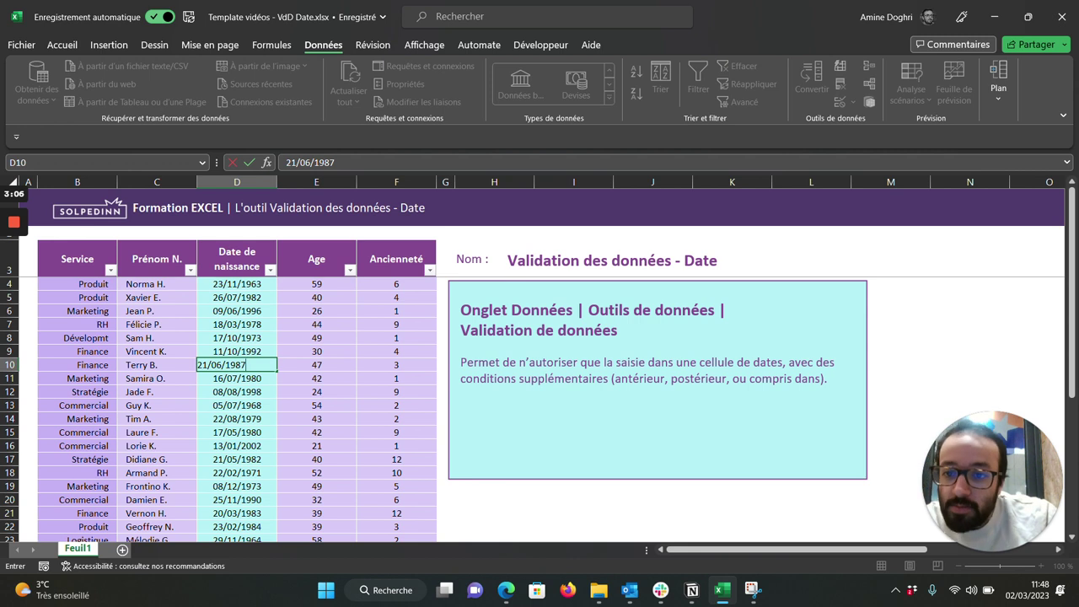
key(Return)
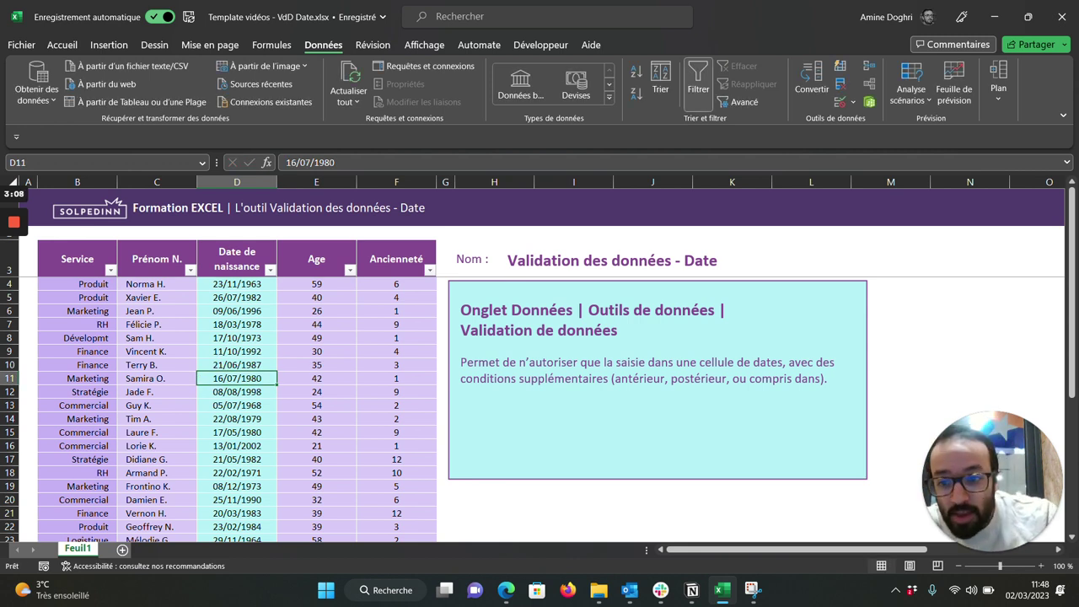